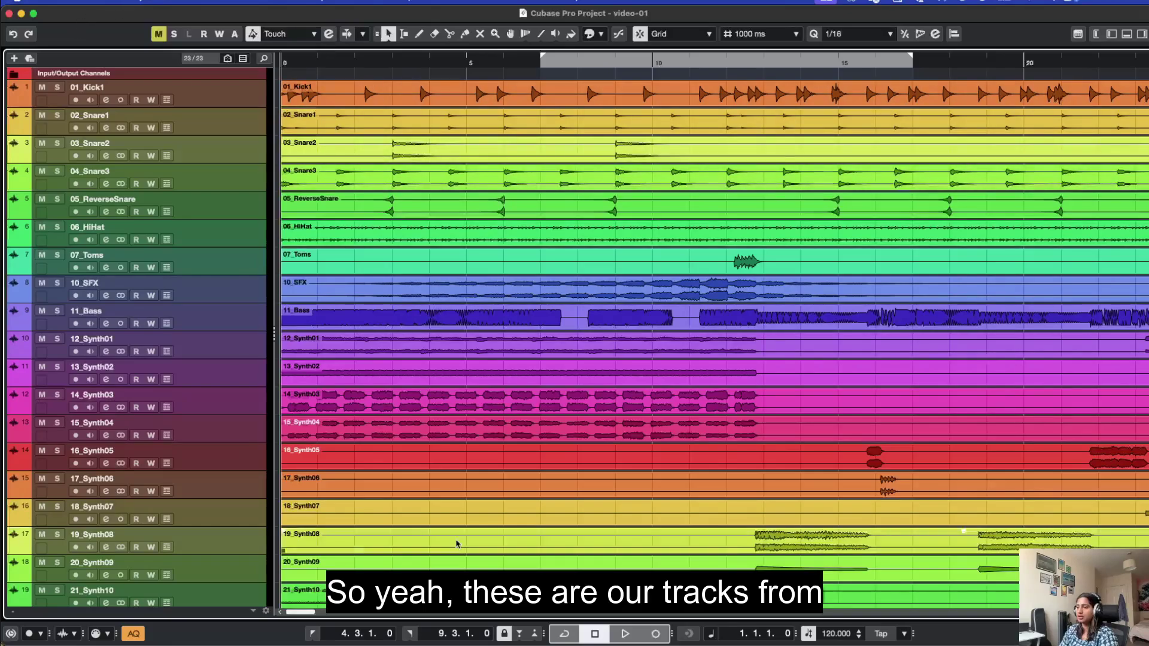
pyautogui.scroll(-3, 473, 564)
pyautogui.scroll(3, 474, 563)
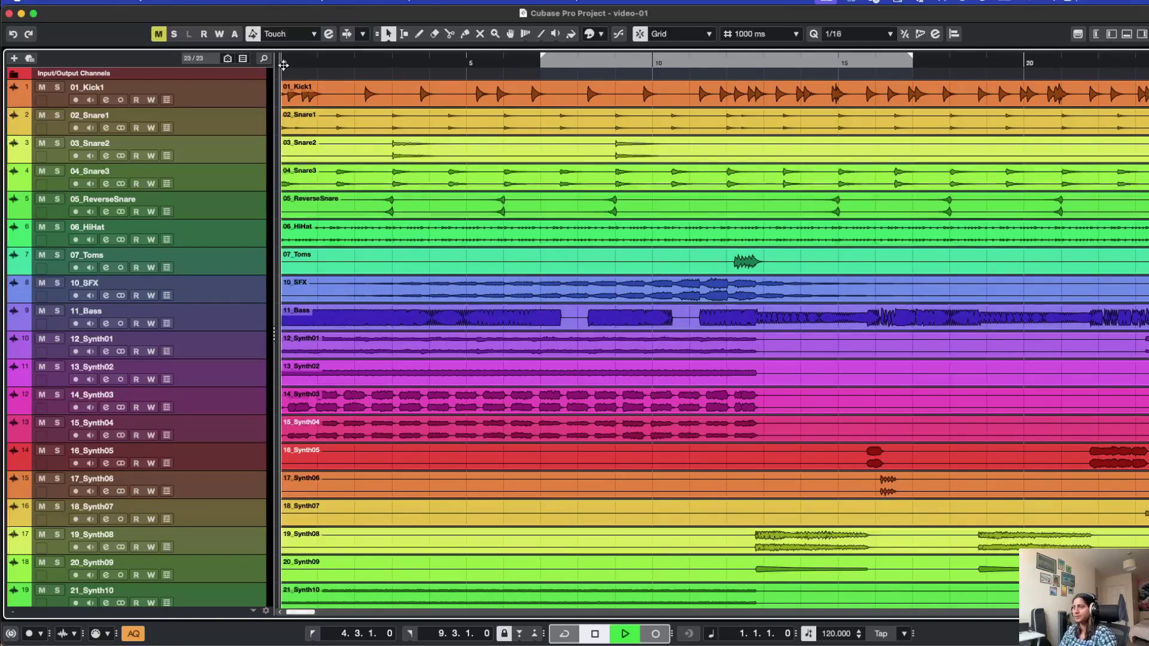
# Play the raw multitrack project to about bar 10, stop, and select the 13_Synth02 event.
pyautogui.press('space')
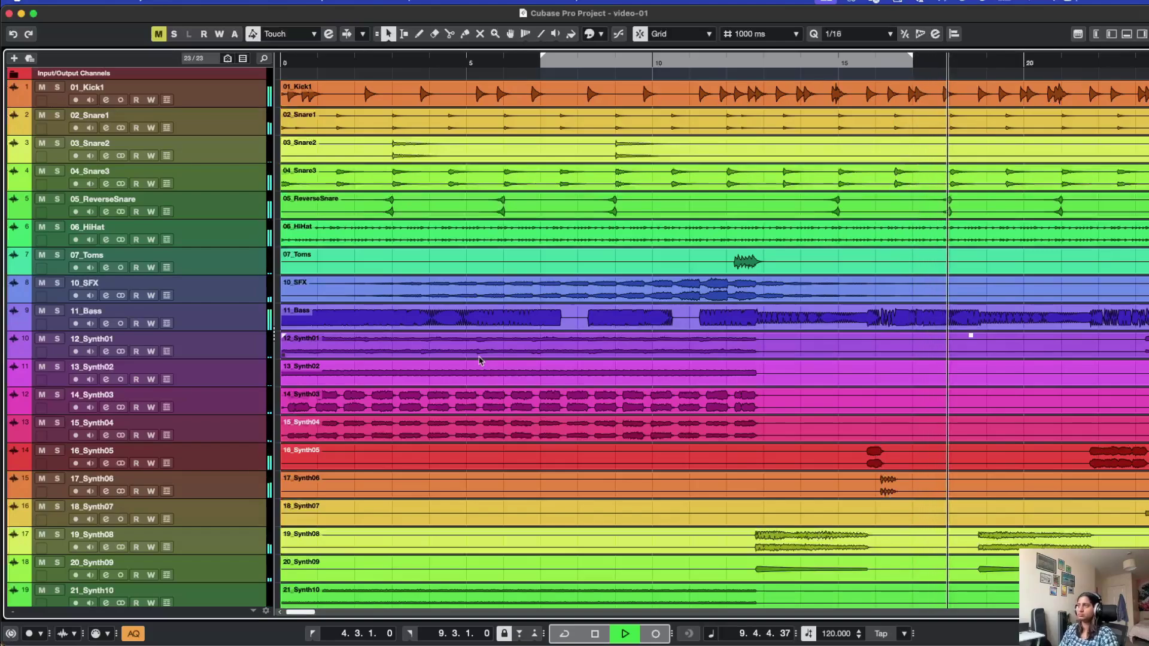
pyautogui.press('space')
pyautogui.click(480, 360)
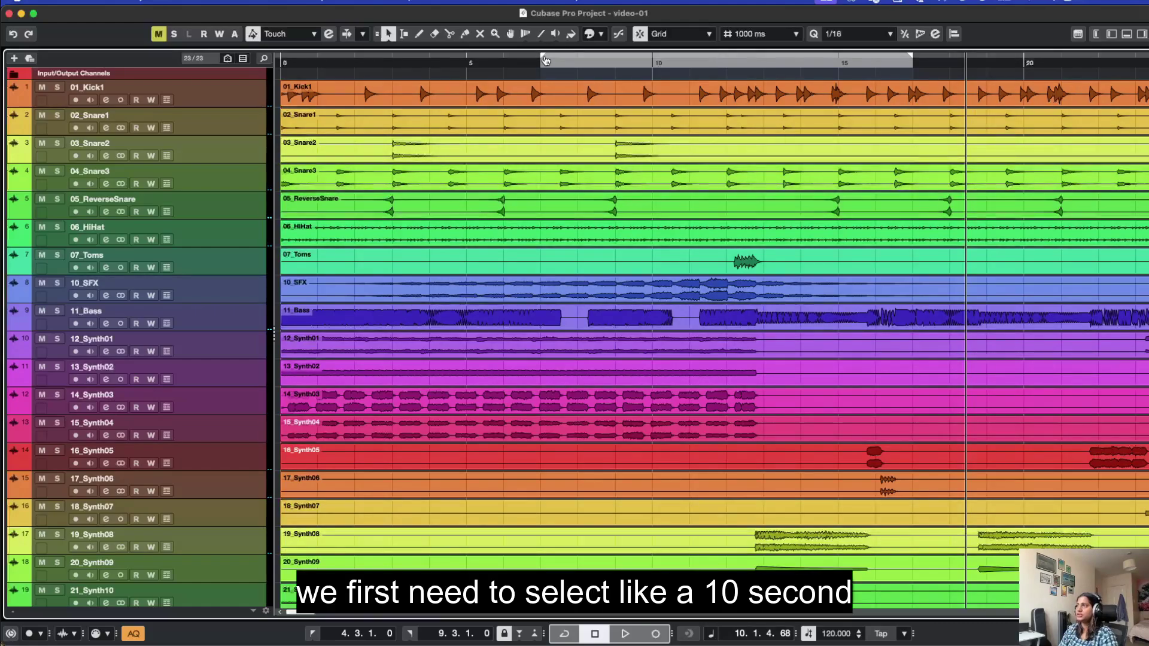
# Turn on Cycle so the locator range loops, and open the Project menu.
pyautogui.click(588, 61)
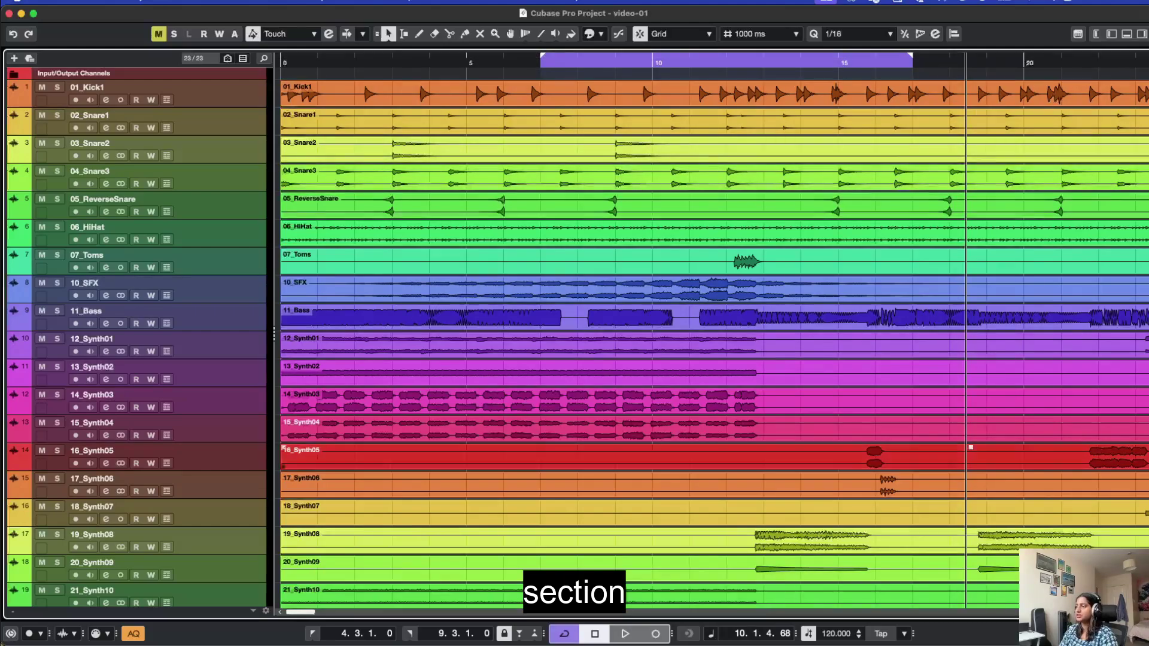
pyautogui.scroll(-3, 808, 551)
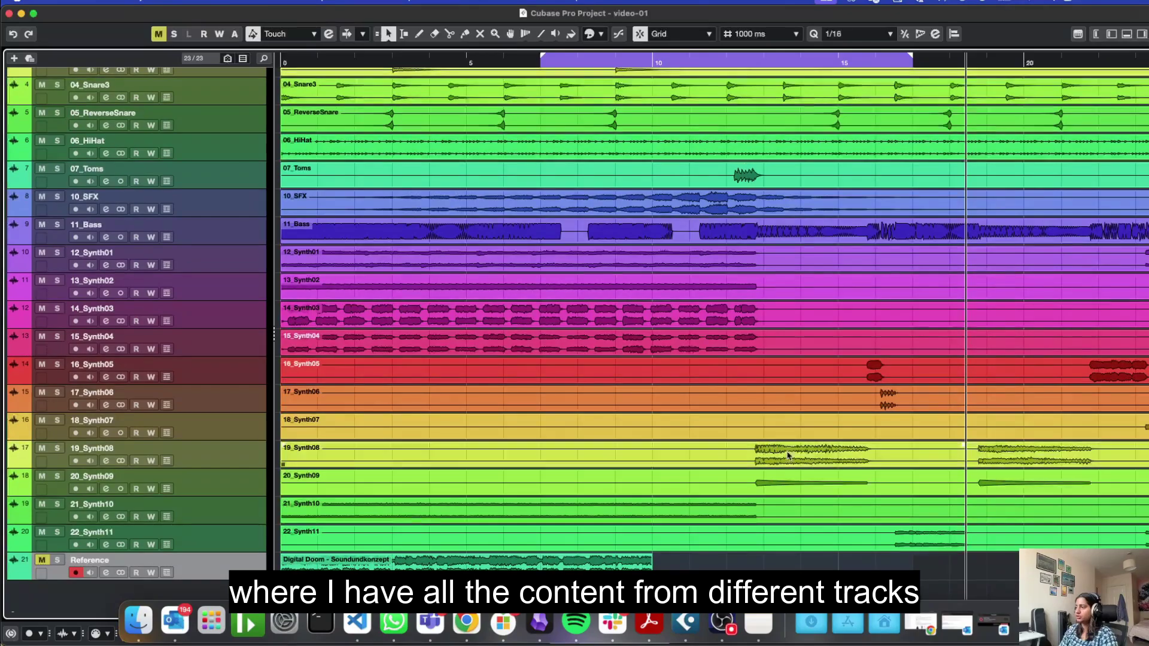
pyautogui.scroll(3, 821, 537)
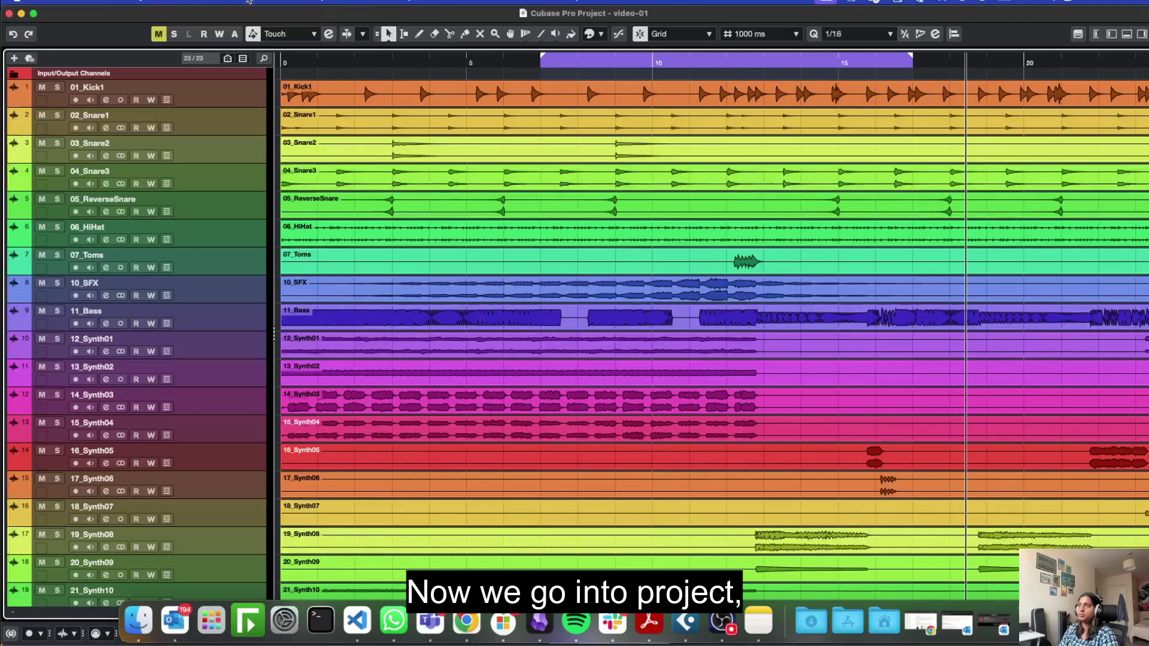
pyautogui.click(144, 5)
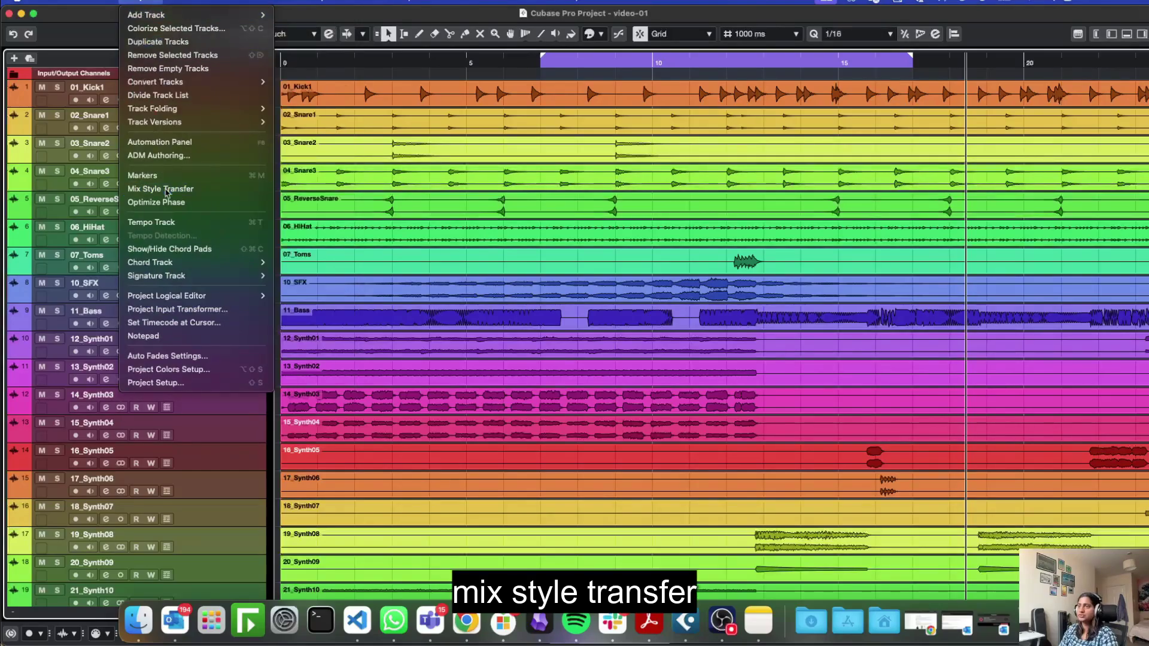
# Process Mix Style Transfer using the selected Digital Doom reference event, showing the lower-zone MixConsole.
pyautogui.click(159, 190)
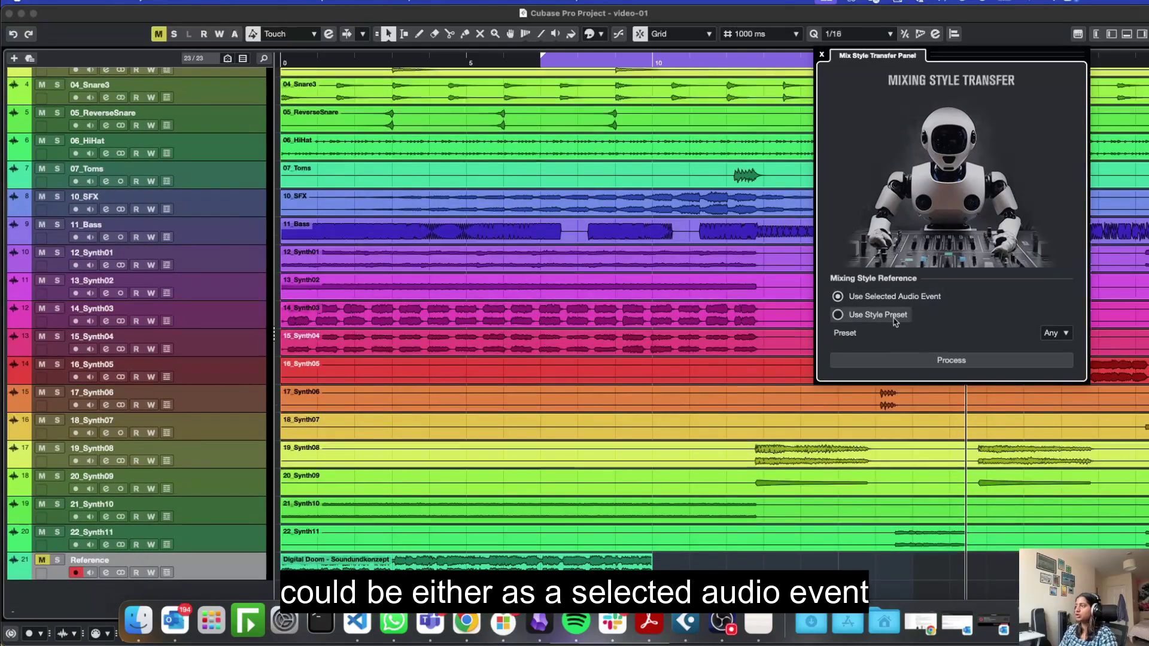
pyautogui.click(1055, 333)
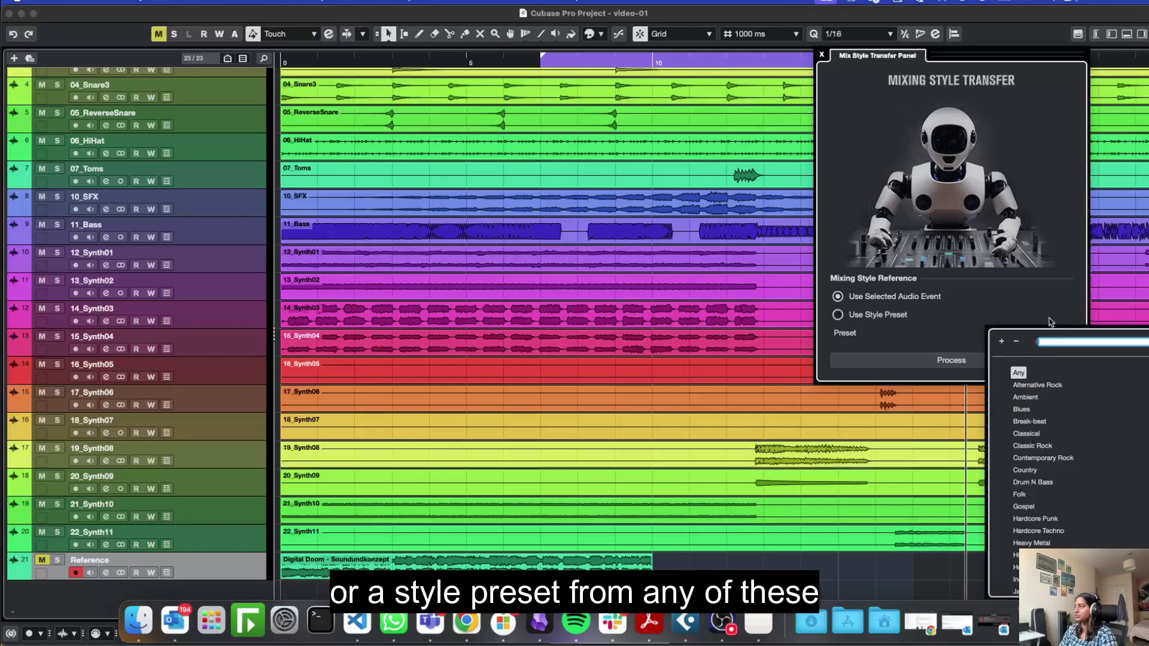
pyautogui.click(1050, 322)
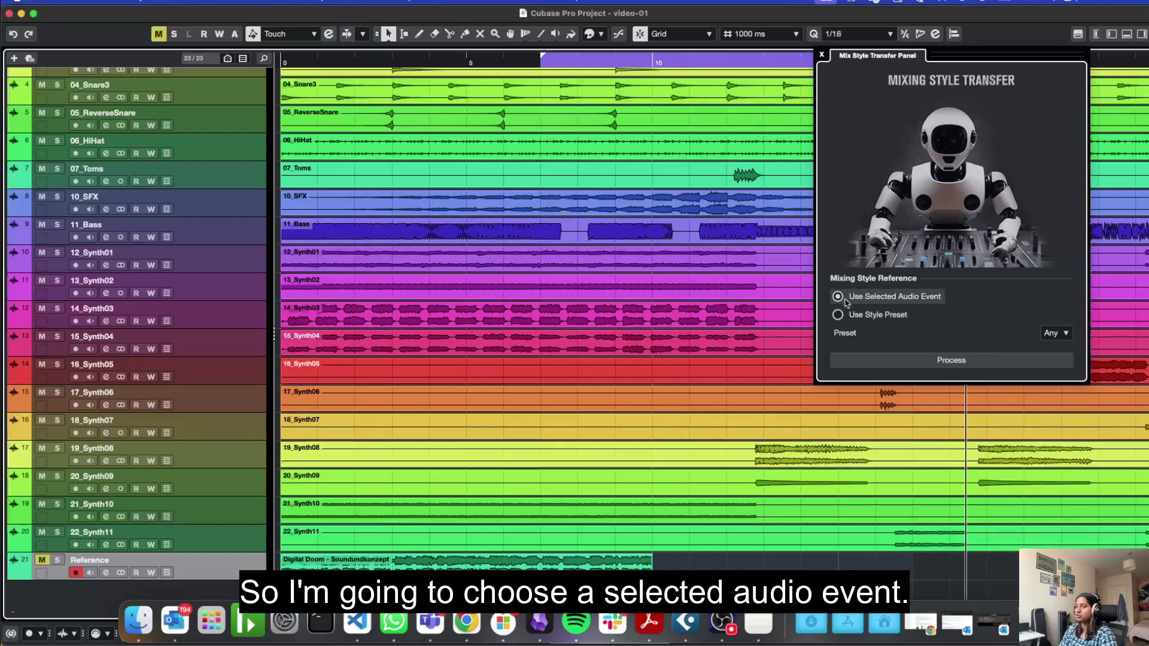
pyautogui.click(456, 568)
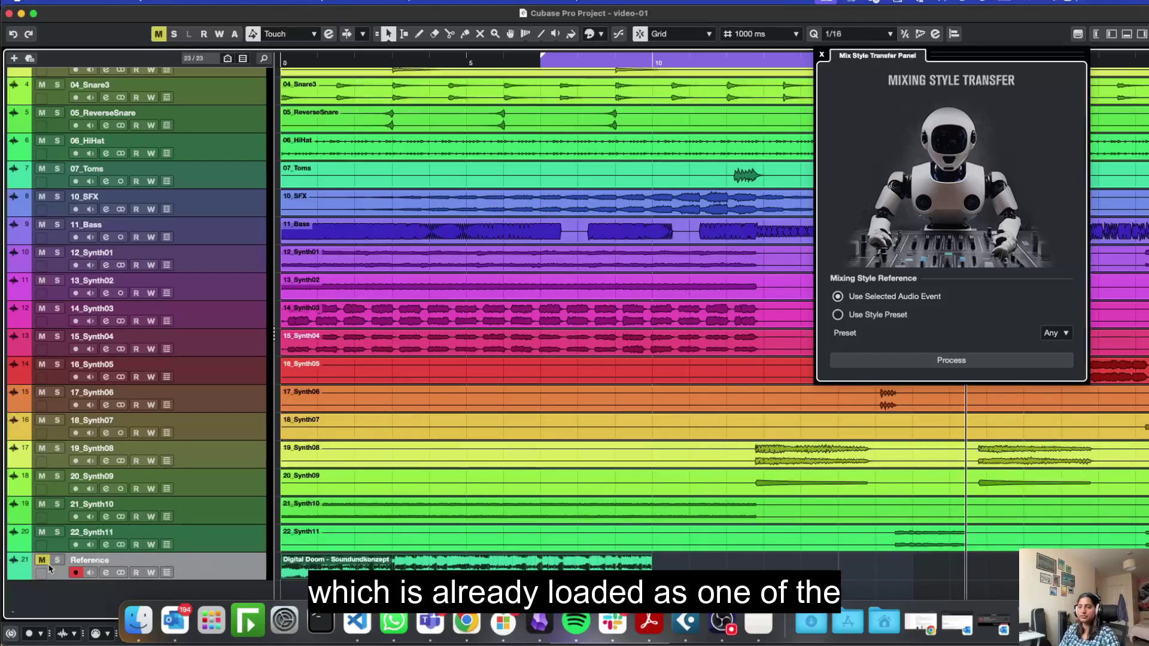
pyautogui.click(864, 361)
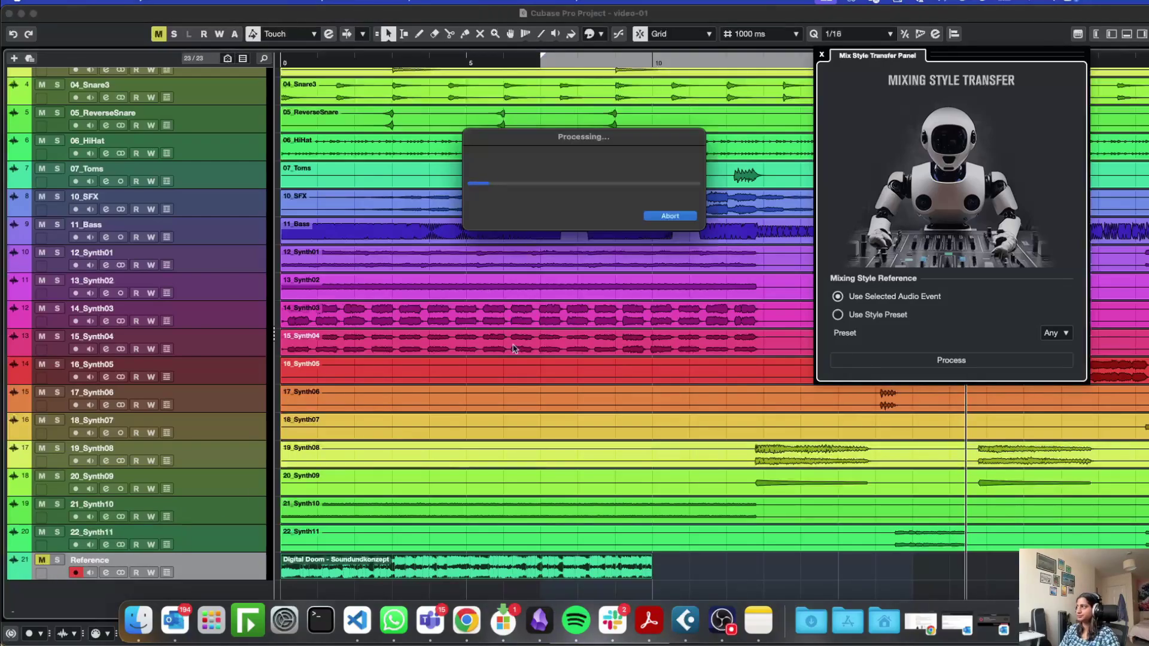
pyautogui.click(1127, 35)
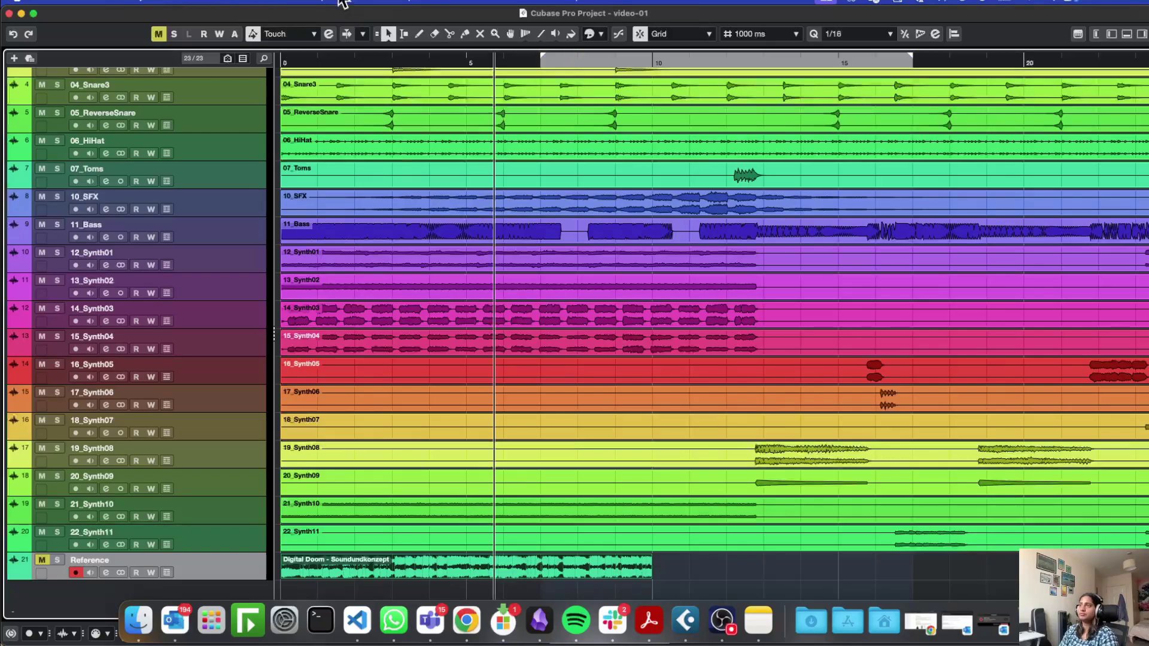
# Inspect the transferred fader gains and pans in the MixConsole, then close it and play.
pyautogui.click(395, 9)
pyautogui.click(378, 40)
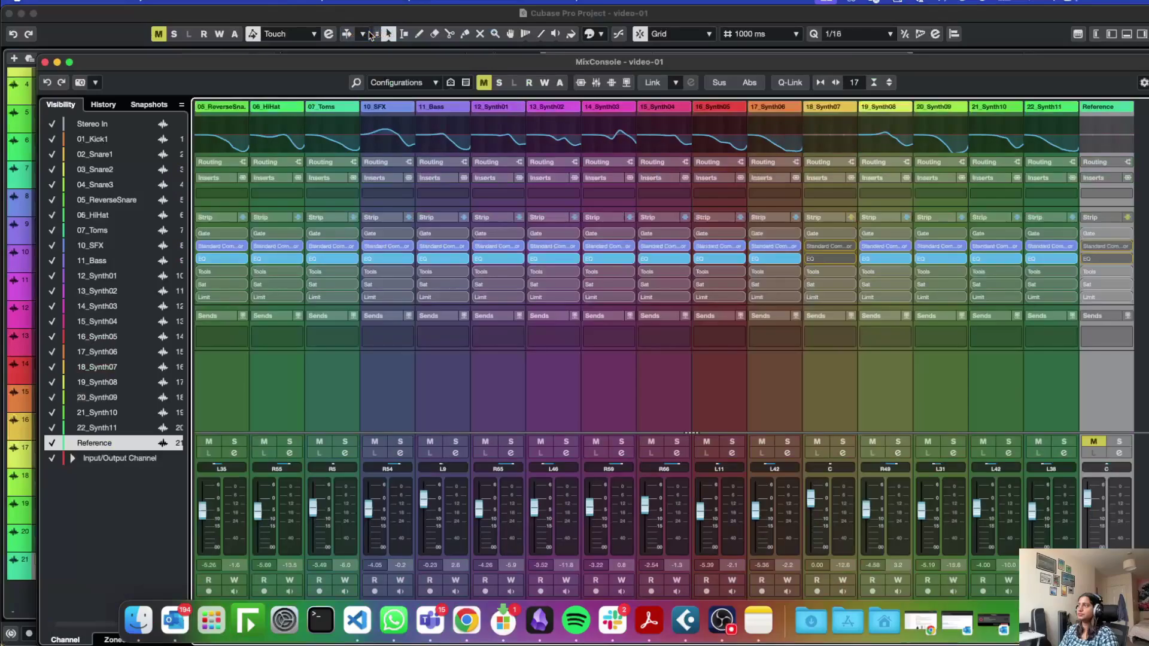
pyautogui.moveTo(296, 64); pyautogui.dragTo(263, 6)
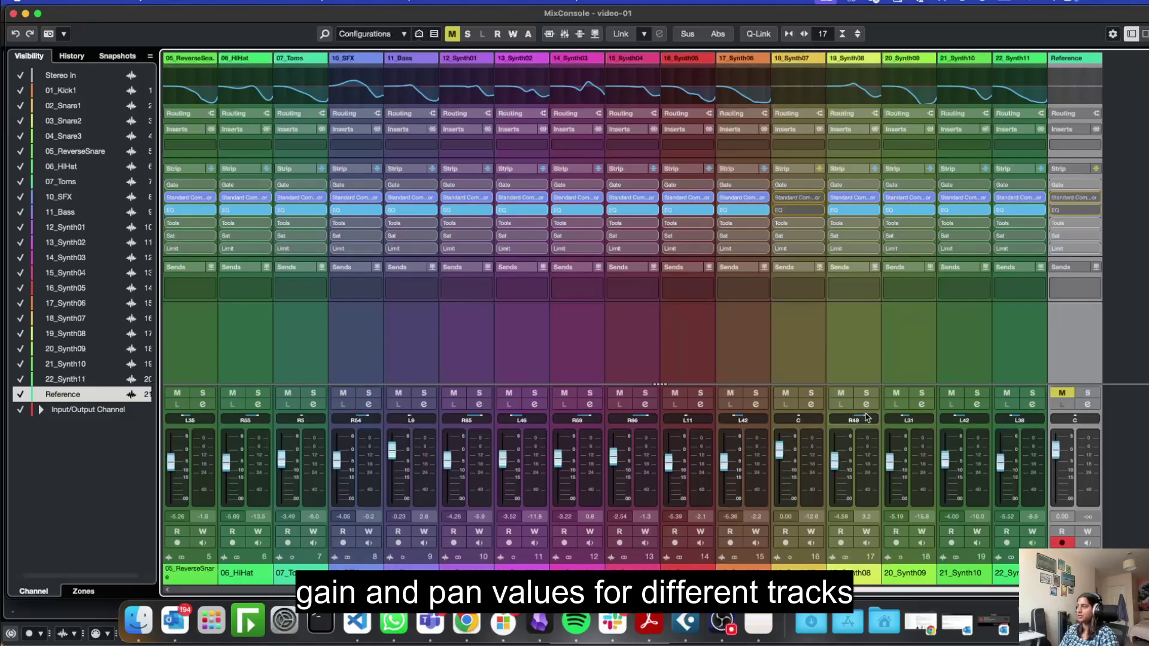
pyautogui.hscroll(2, 997, 439)
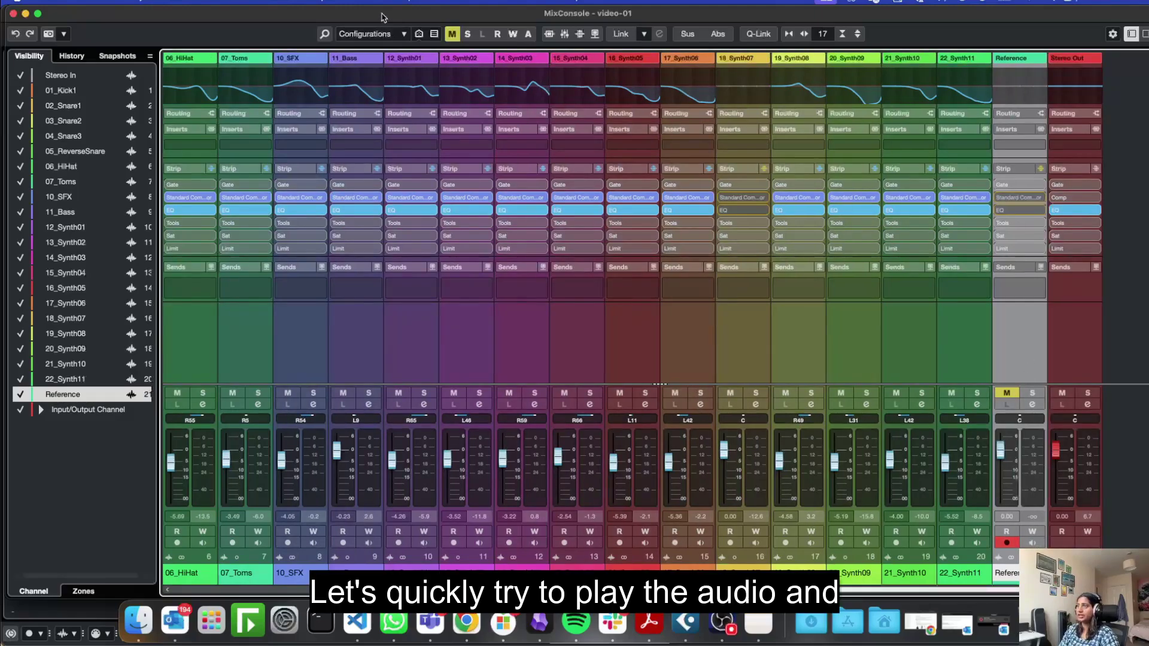
pyautogui.moveTo(575, 13); pyautogui.dragTo(605, 204)
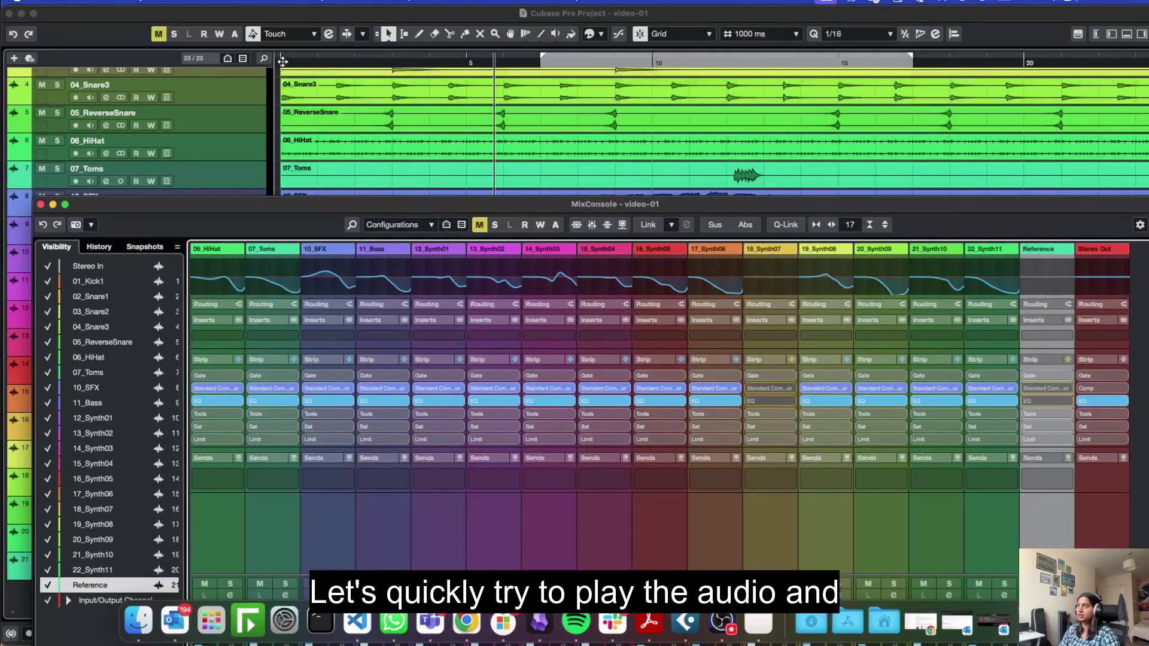
pyautogui.press('F3')
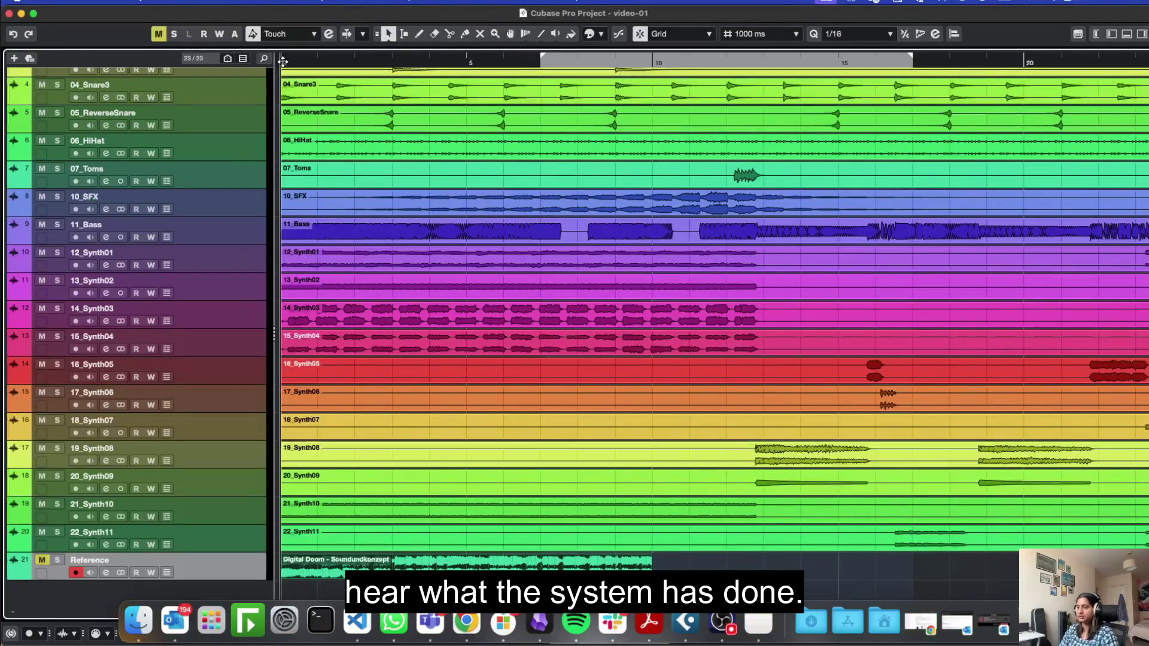
pyautogui.press('space')
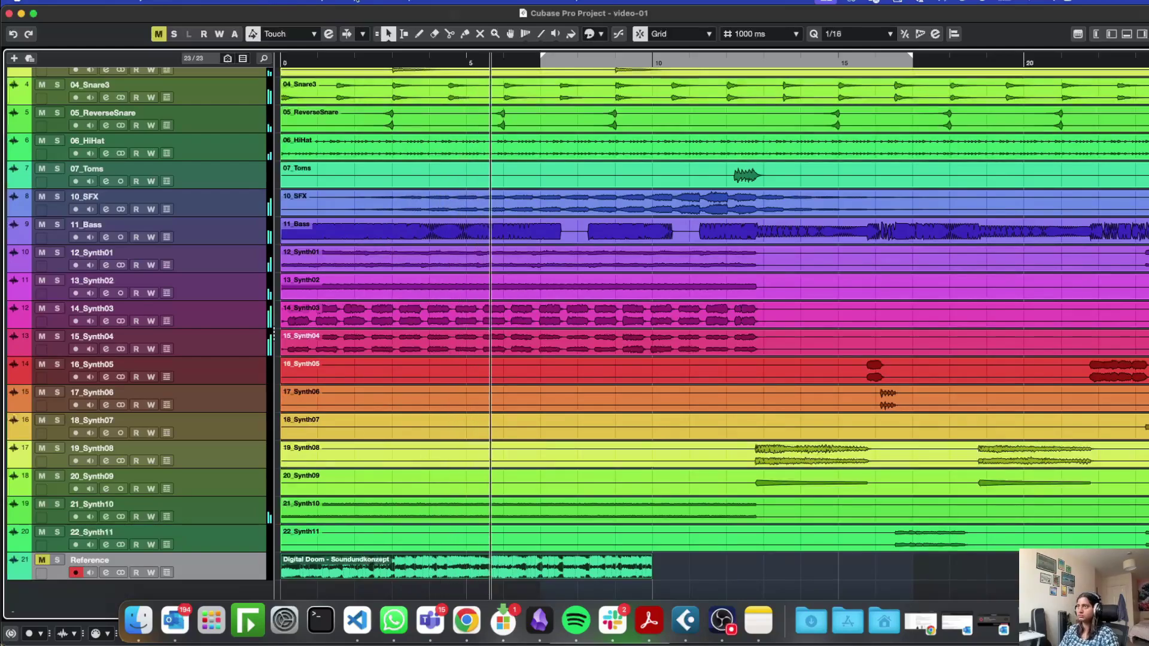
# Pan the 16_Synth05 channel further left in the MixConsole and enlarge the mixer window.
pyautogui.click(355, 4)
pyautogui.click(373, 36)
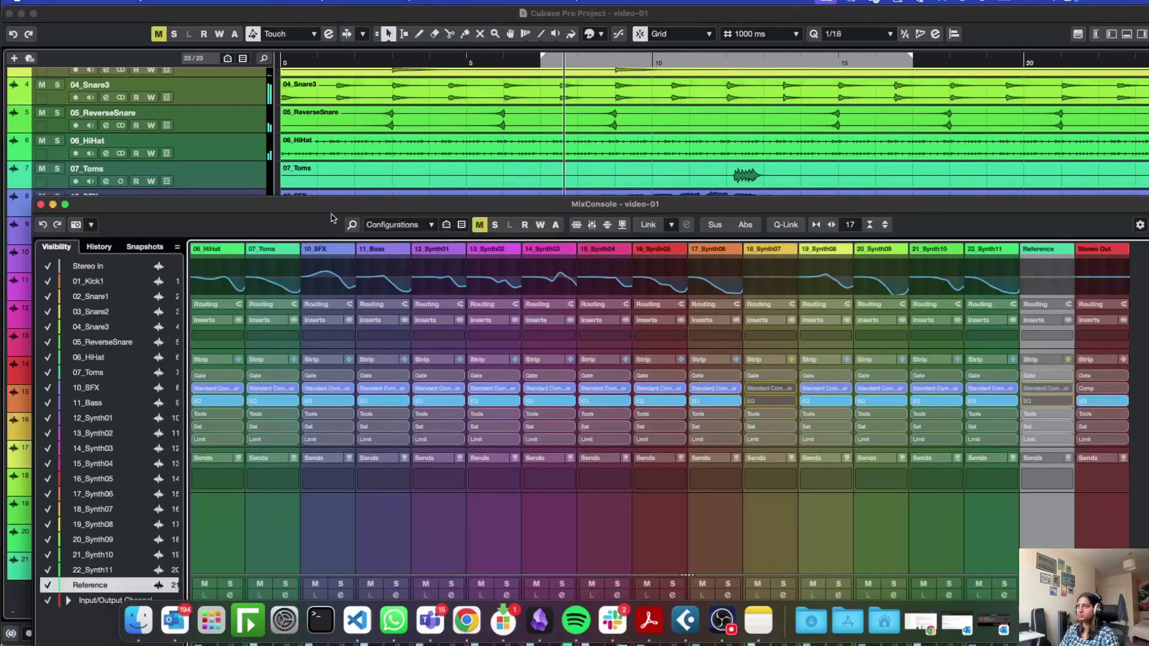
pyautogui.moveTo(326, 210)
pyautogui.mouseDown()
pyautogui.moveTo(321, 129)
pyautogui.moveTo(307, 122)
pyautogui.mouseUp()
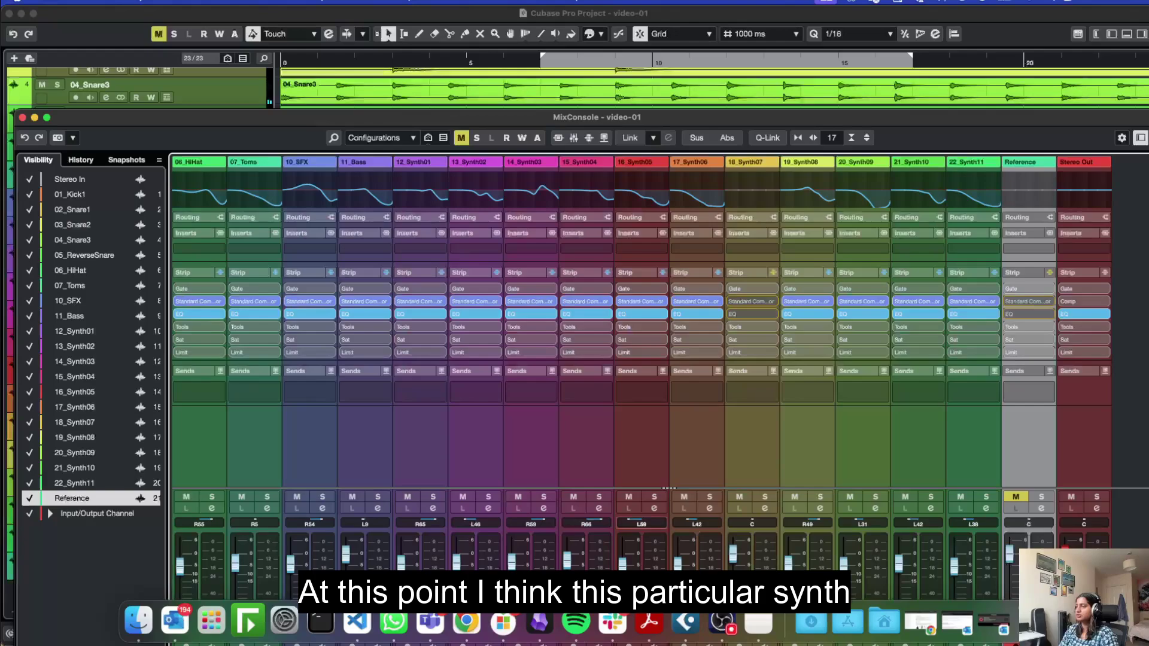
pyautogui.moveTo(641, 524); pyautogui.dragTo(638, 523)
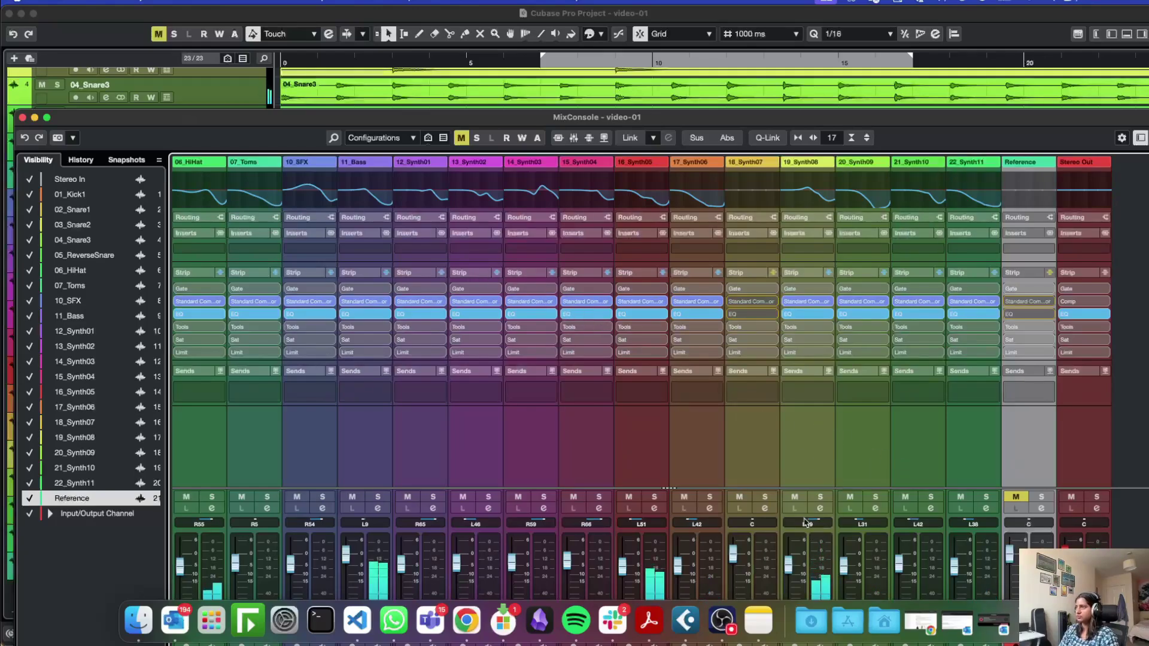
pyautogui.click(355, 105)
pyautogui.press('F3')
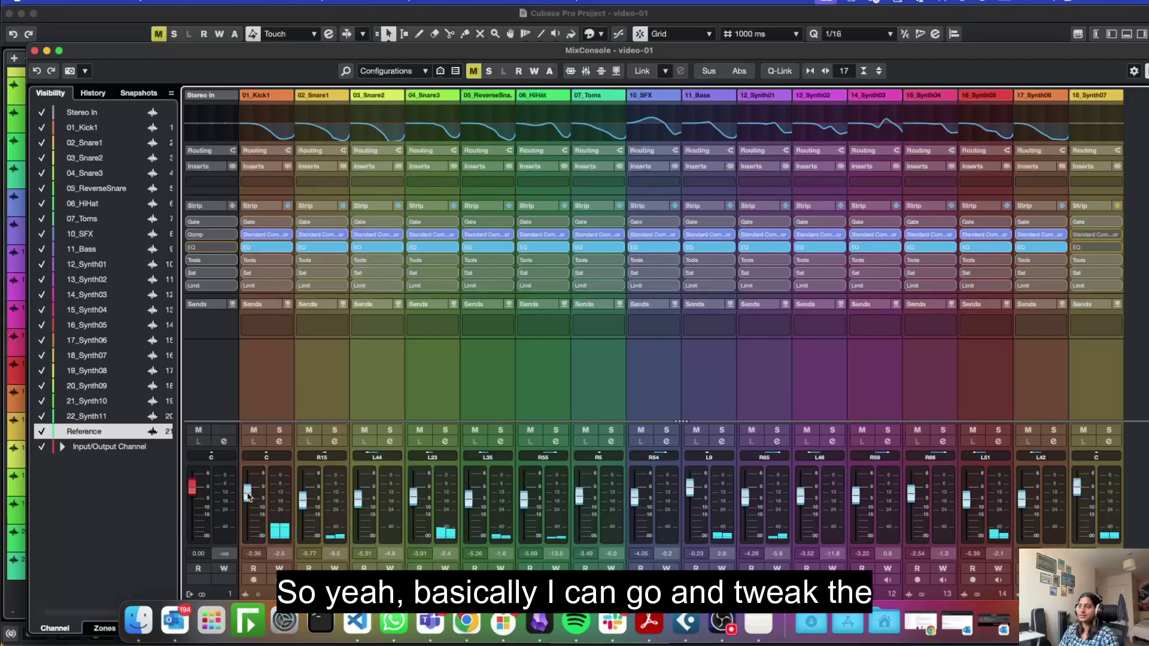
# Raise the 01_Kick1 fader from -2.36 to -1.08 dB and move the mixer down.
pyautogui.moveTo(248, 494); pyautogui.dragTo(248, 488)
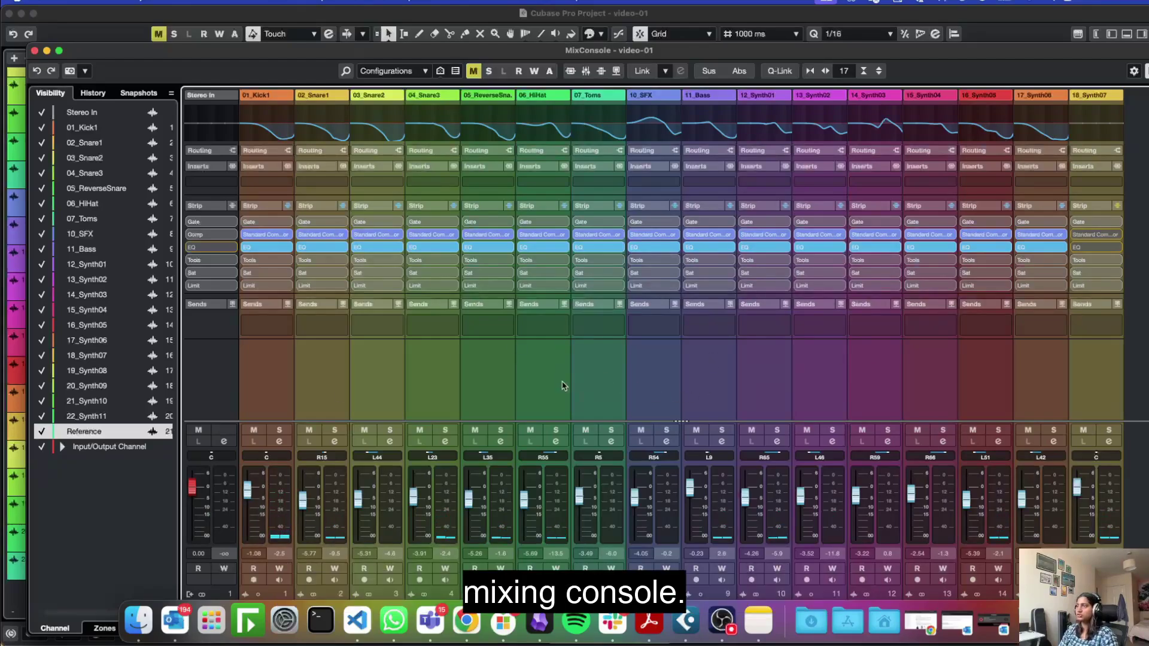
pyautogui.click(247, 236)
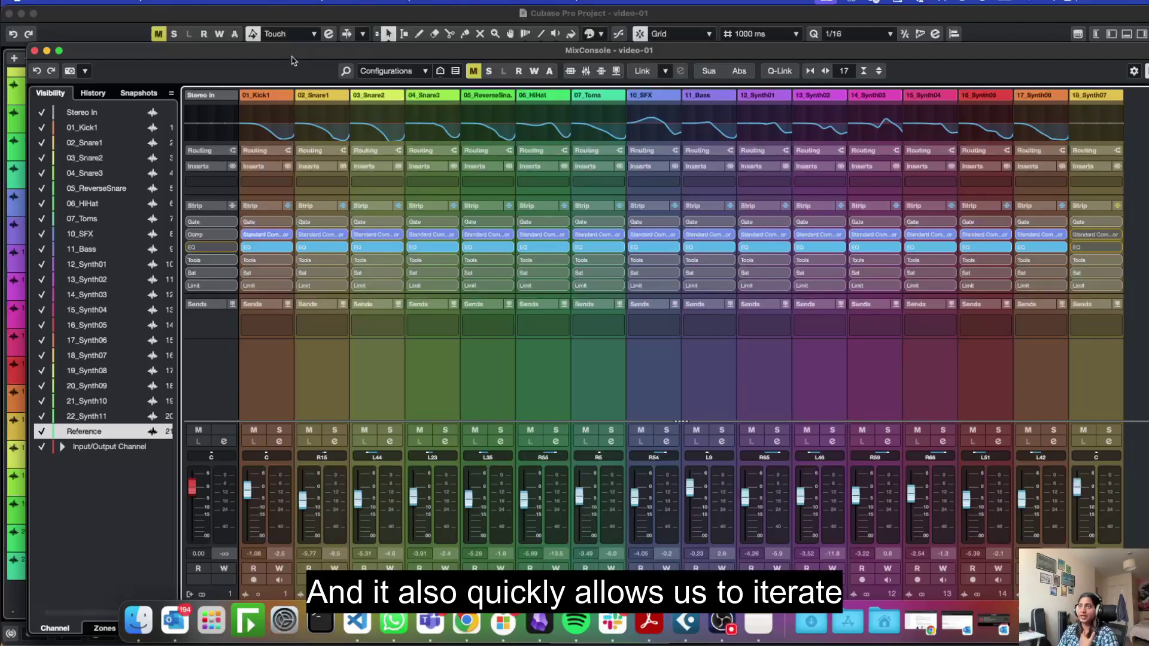
pyautogui.moveTo(291, 59); pyautogui.dragTo(294, 191)
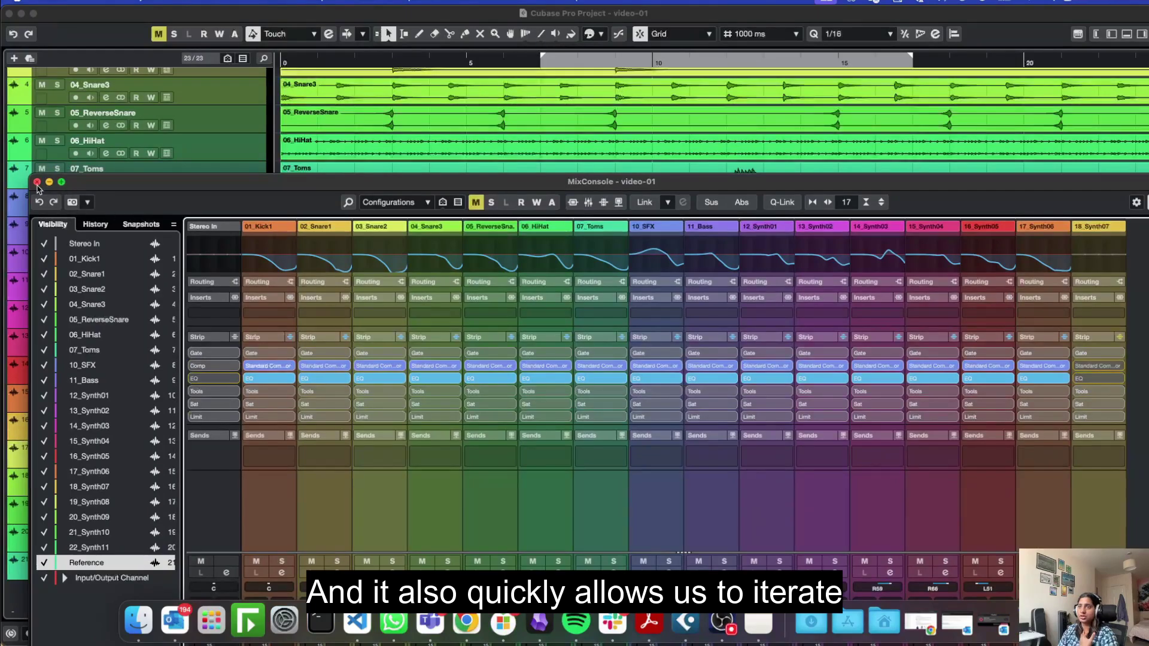
# Close the MixConsole window, leaving the auto-mixed arrangement and reference event in view.
pyautogui.click(37, 184)
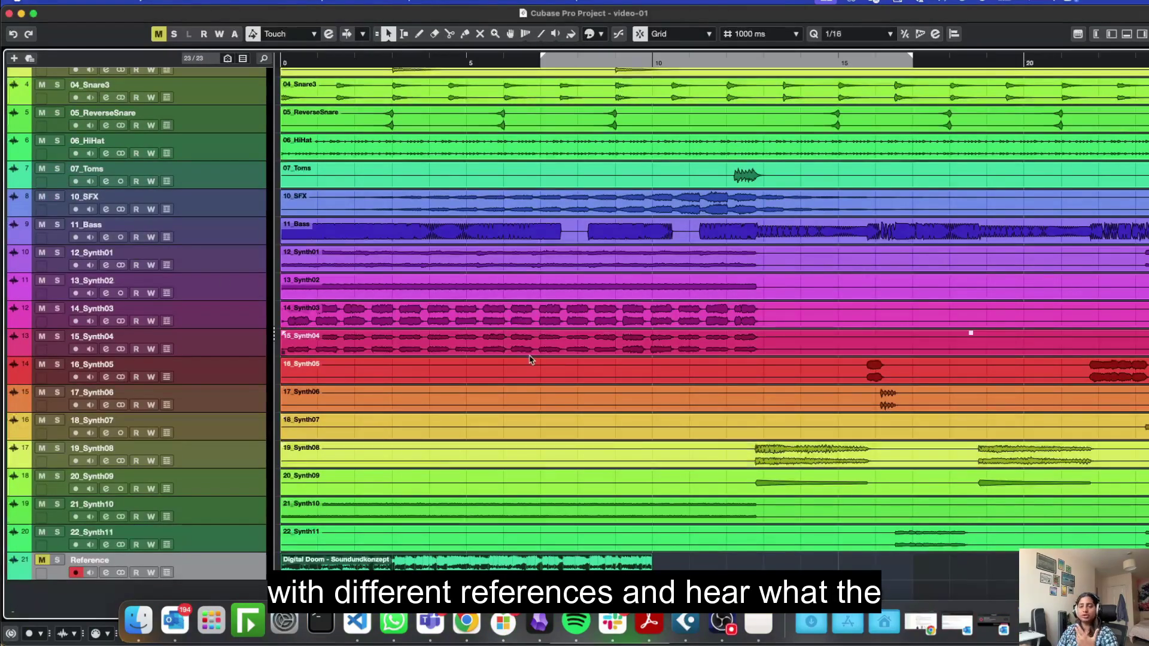